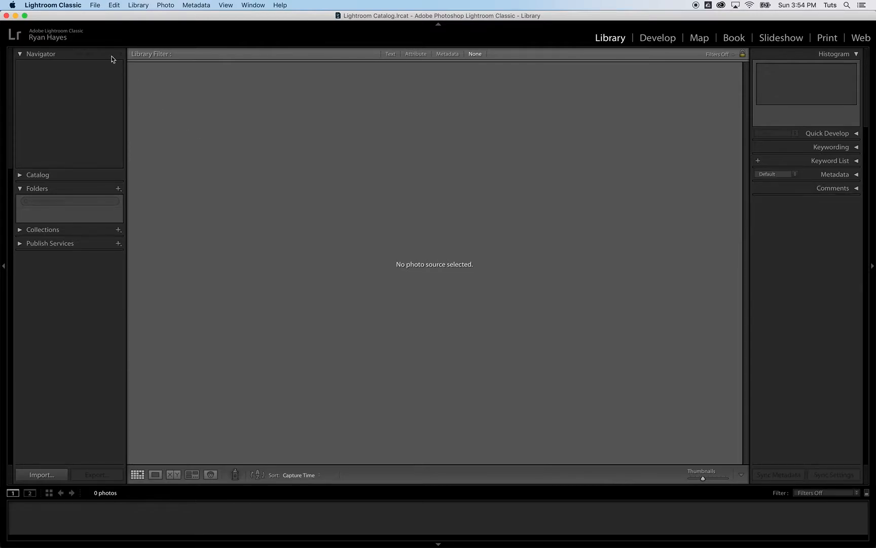
Enable the performance preference to use Smart Previews instead of Originals for image editing.
{"action": "left_click", "coordinate": [54, 7]}
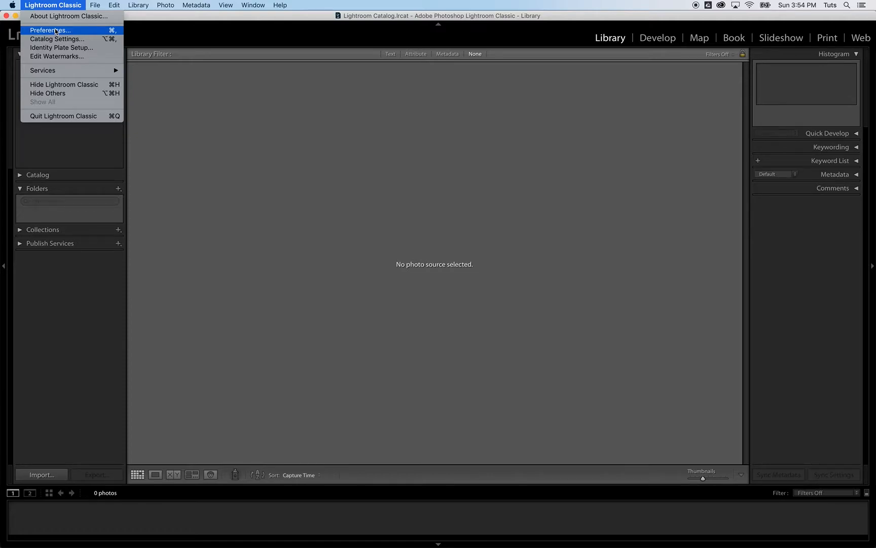
{"action": "left_click", "coordinate": [56, 31]}
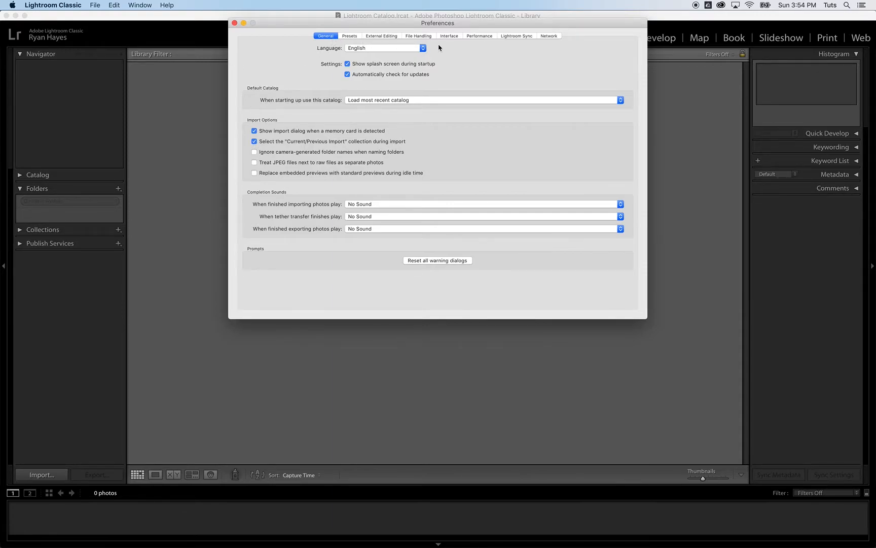
{"action": "left_click", "coordinate": [482, 36]}
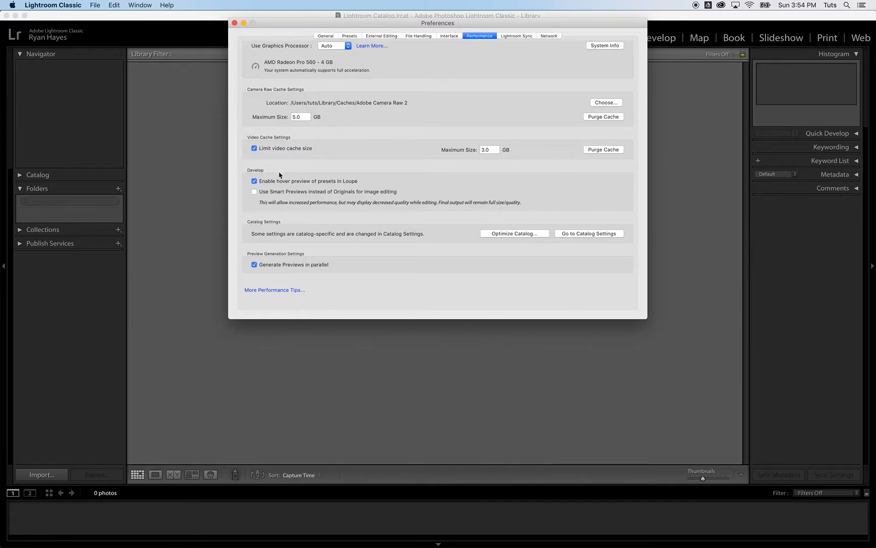
{"action": "left_click", "coordinate": [255, 192]}
{"action": "left_click", "coordinate": [235, 22]}
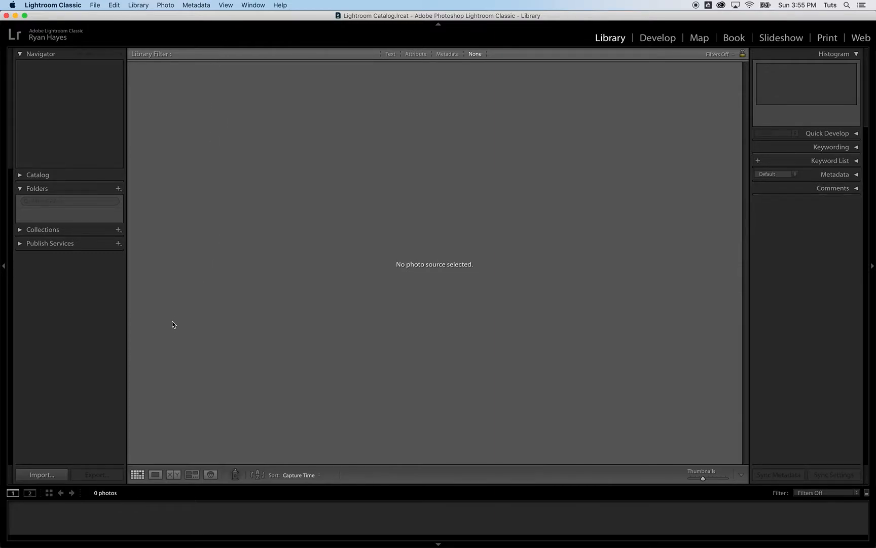
Start a photo import and choose the NO NAME folder on the Haze drive as the source.
{"action": "left_click", "coordinate": [42, 475]}
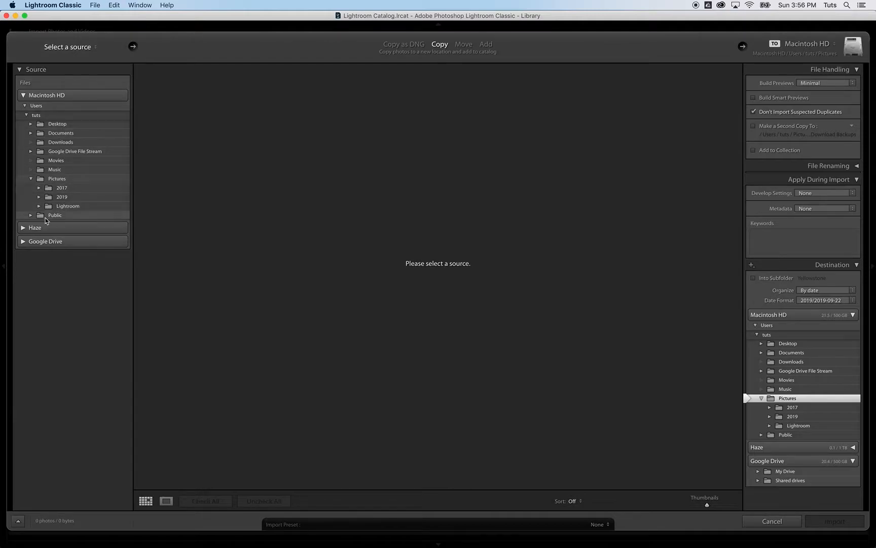
{"action": "left_click", "coordinate": [20, 70]}
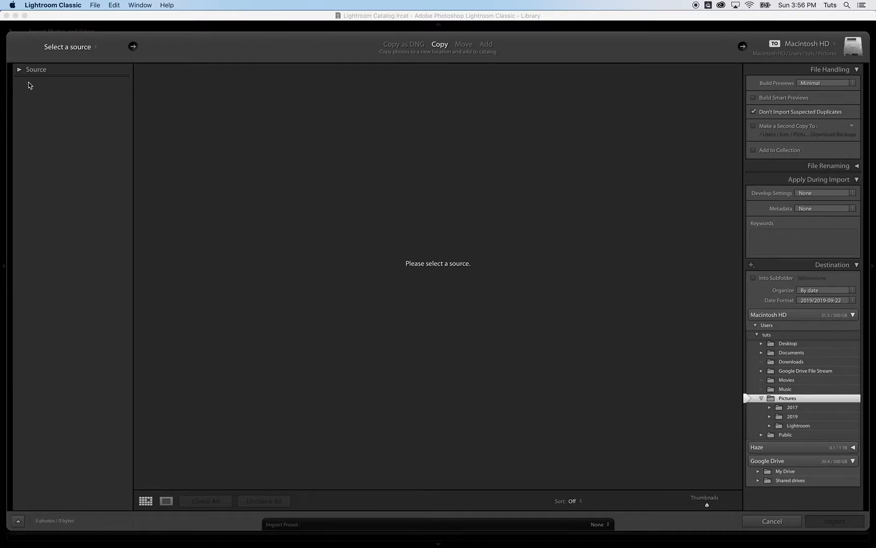
{"action": "left_click", "coordinate": [20, 70]}
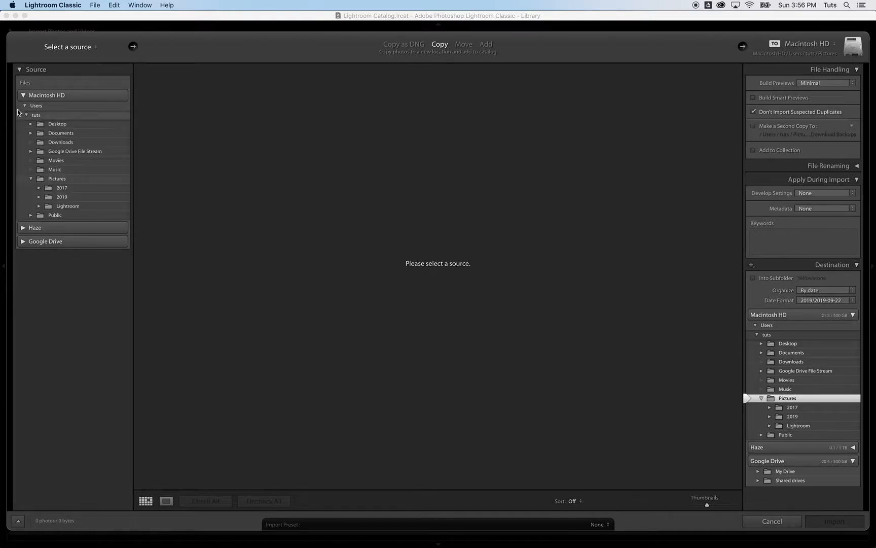
{"action": "left_click", "coordinate": [23, 96]}
{"action": "left_click", "coordinate": [23, 109]}
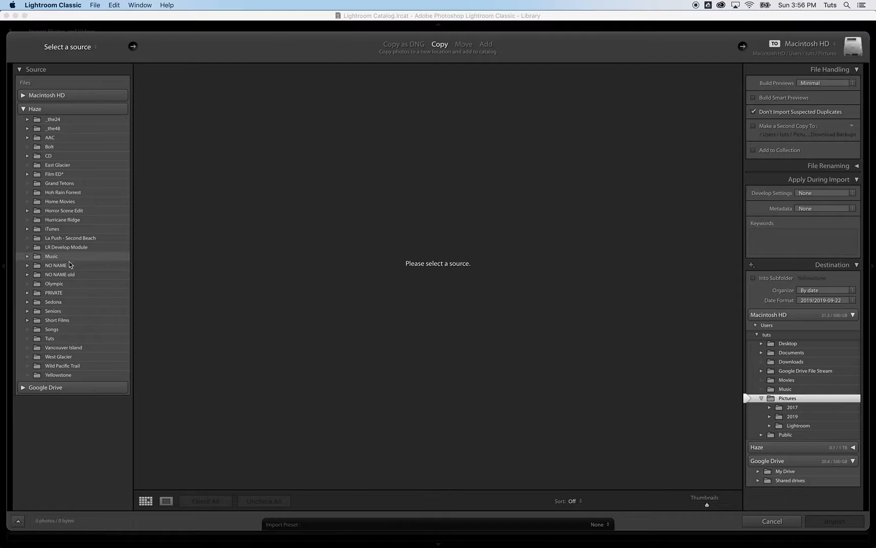
{"action": "left_click", "coordinate": [28, 266]}
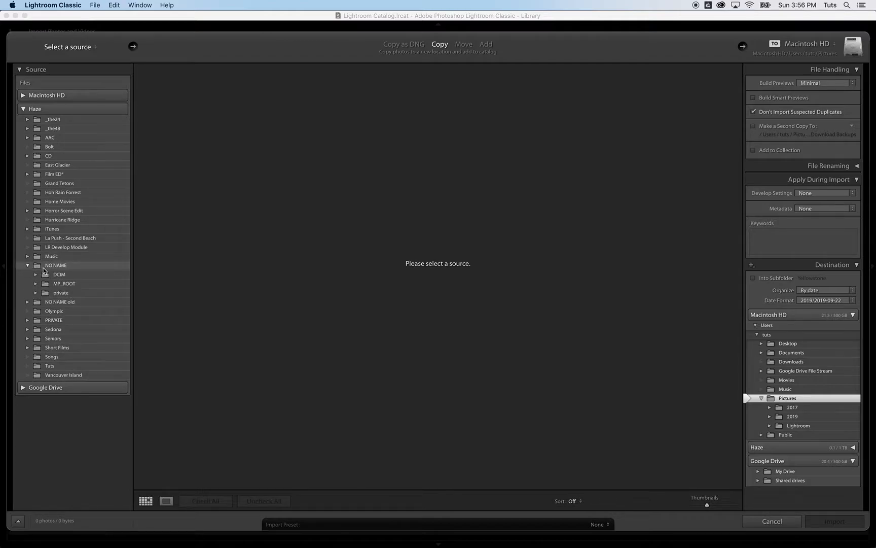
{"action": "left_click", "coordinate": [55, 266]}
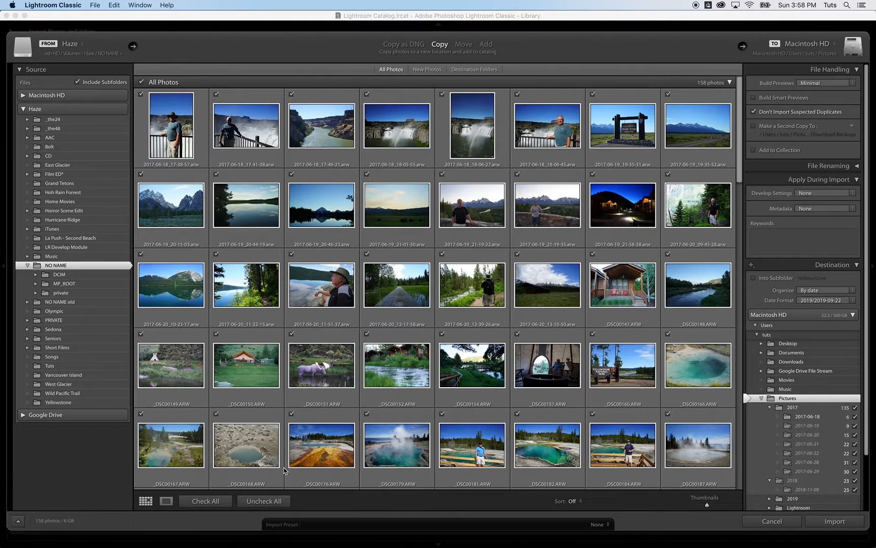
Uncheck all photos and select the range from 2017-06-19_19-35-31.arw through 2017-06-20_11-51-37.arw.
{"action": "left_click", "coordinate": [273, 501]}
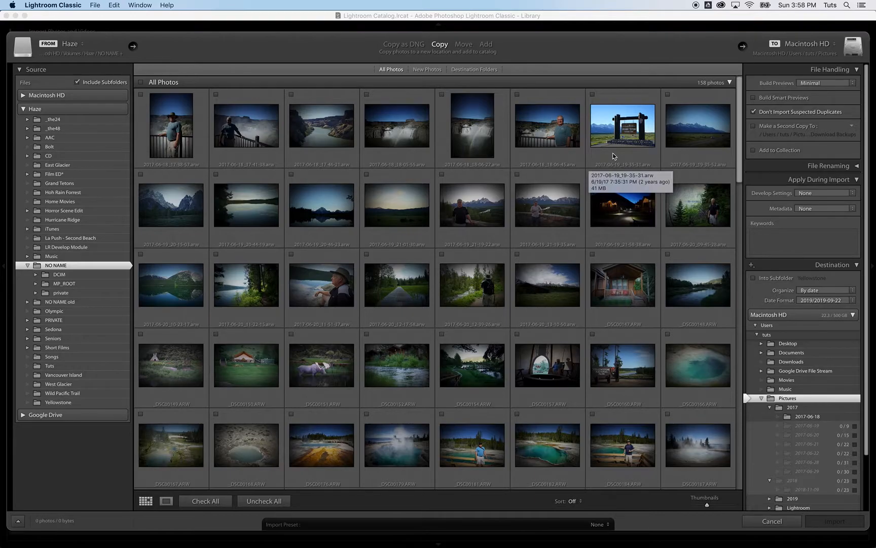
{"action": "left_click", "coordinate": [615, 128]}
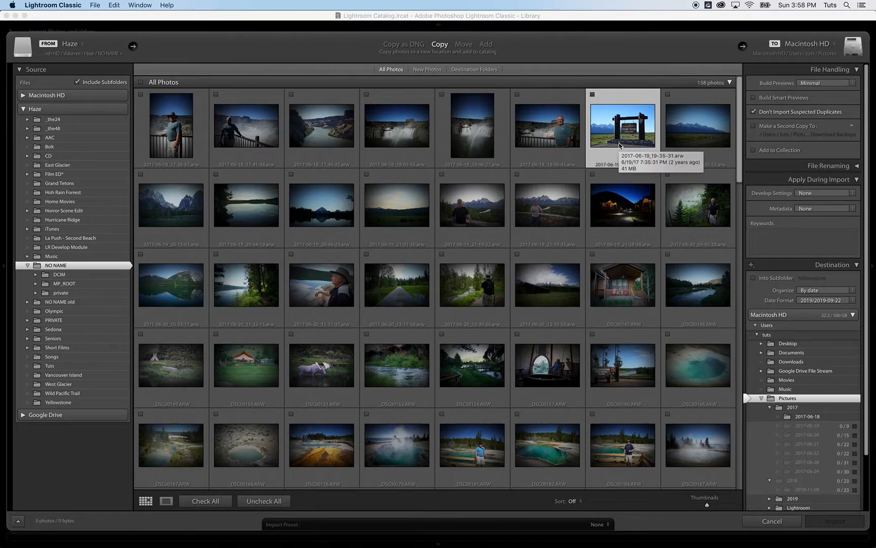
{"action": "left_click", "coordinate": [333, 284], "text": "shift"}
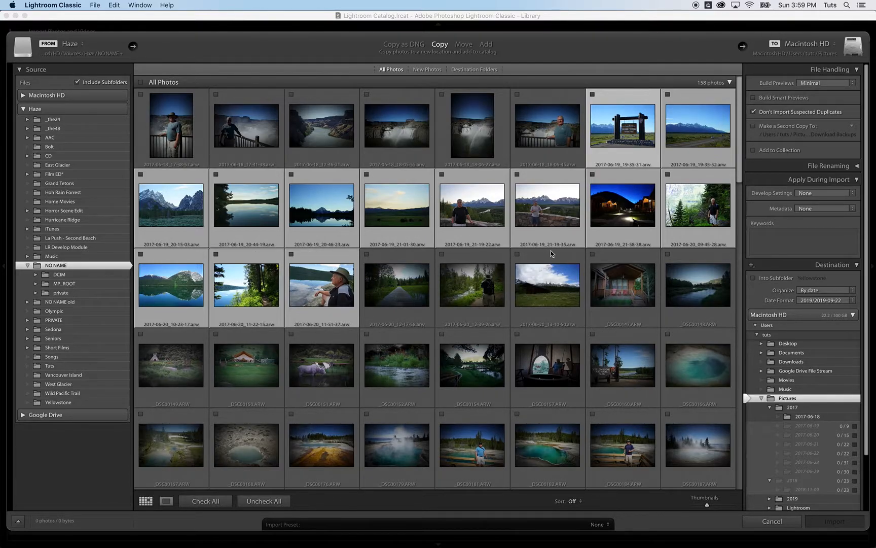
Remove the last four photos of the second row from the selection and check the remaining selected photos for import.
{"action": "left_click", "coordinate": [479, 209], "text": "super"}
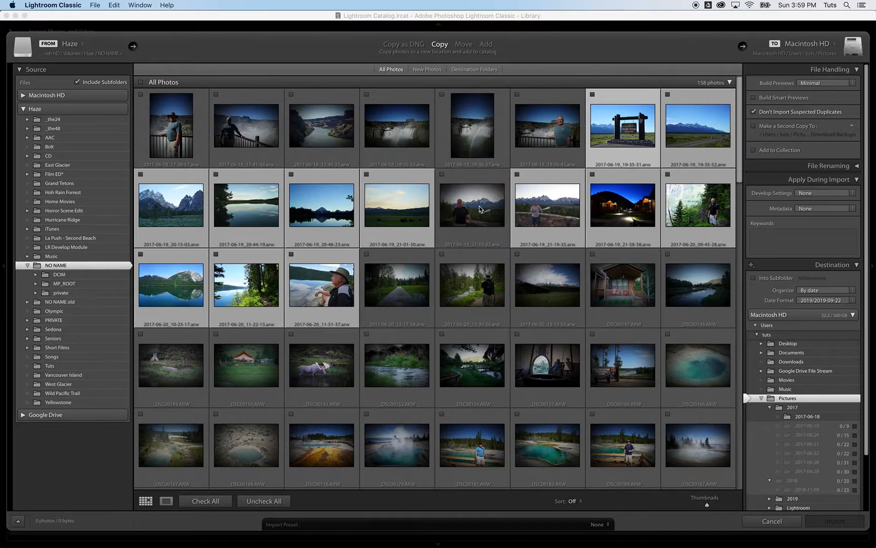
{"action": "left_click", "coordinate": [525, 210], "text": "super"}
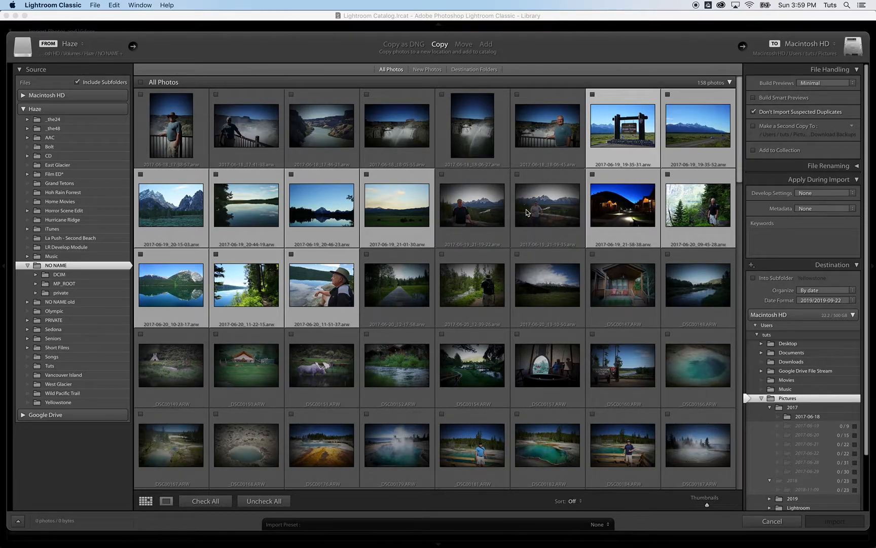
{"action": "left_click", "coordinate": [596, 211], "text": "super"}
{"action": "left_click", "coordinate": [698, 208], "text": "super"}
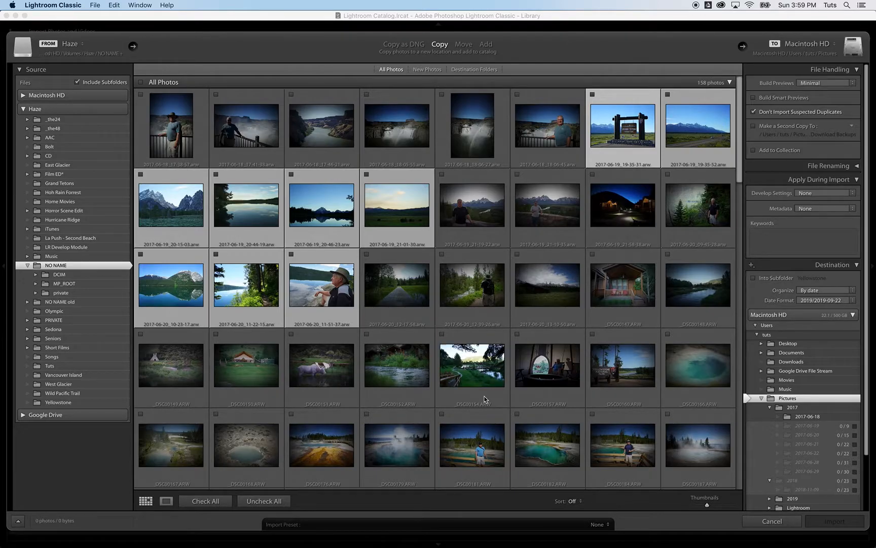
{"action": "mouse_move", "coordinate": [484, 399]}
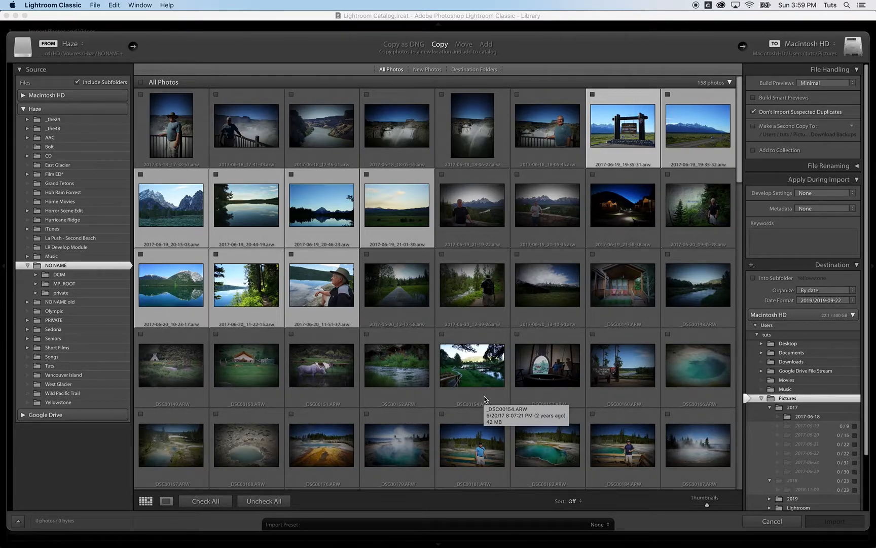
{"action": "mouse_move", "coordinate": [564, 222]}
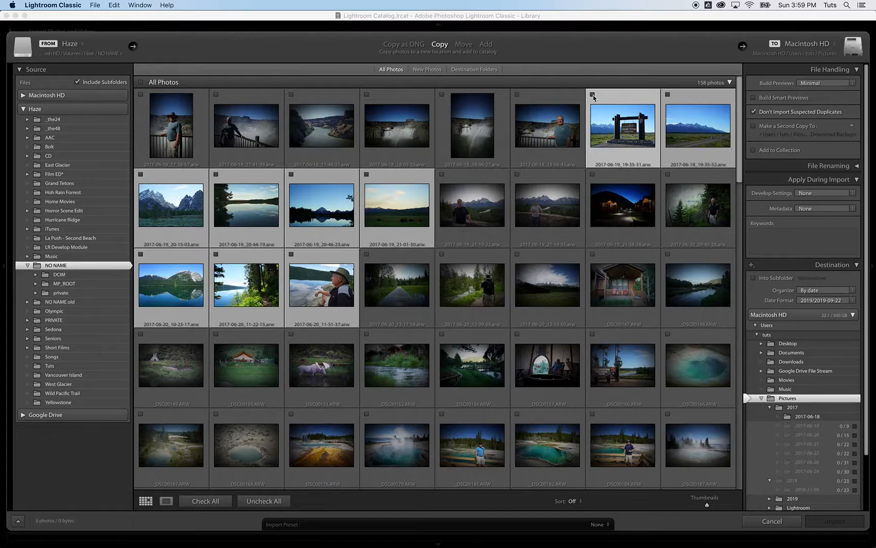
{"action": "left_click", "coordinate": [291, 174]}
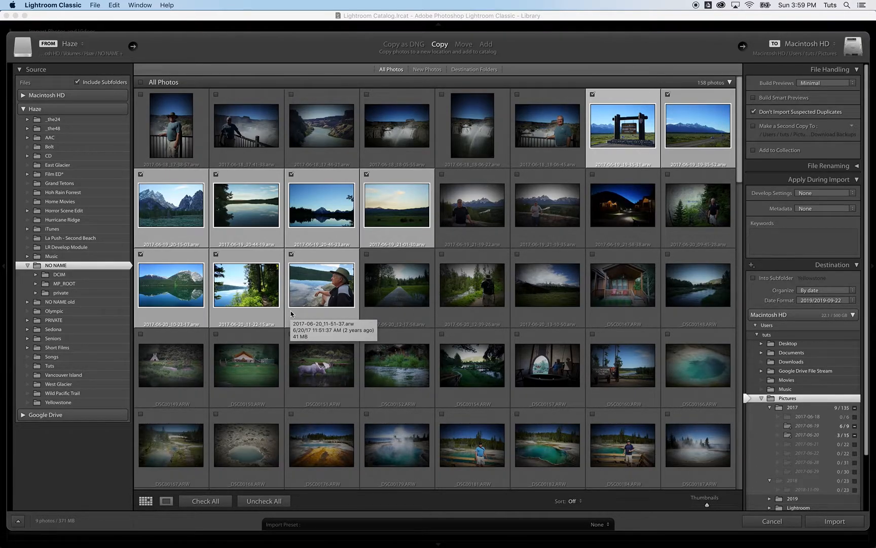
Set the import to build Standard previews and turn on Build Smart Previews.
{"action": "left_click", "coordinate": [857, 70]}
{"action": "left_click", "coordinate": [857, 70]}
{"action": "left_click", "coordinate": [850, 85]}
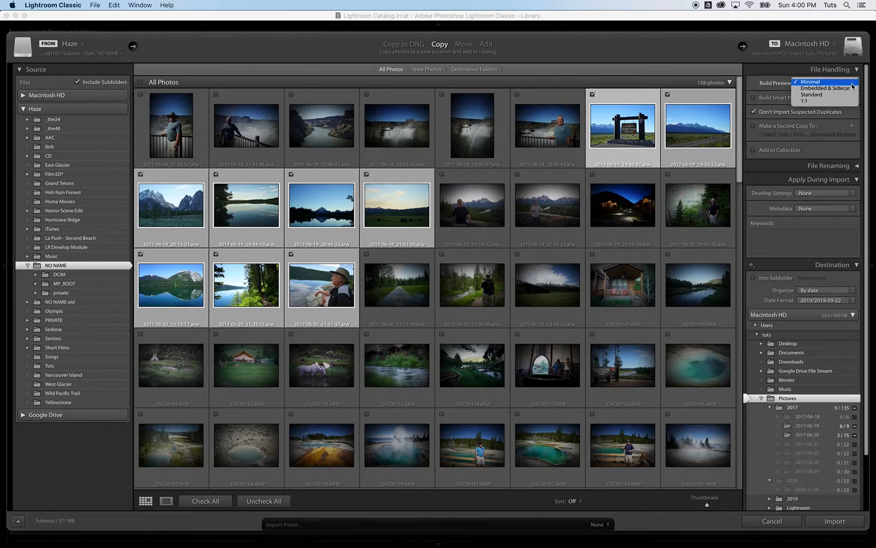
{"action": "left_click", "coordinate": [814, 96]}
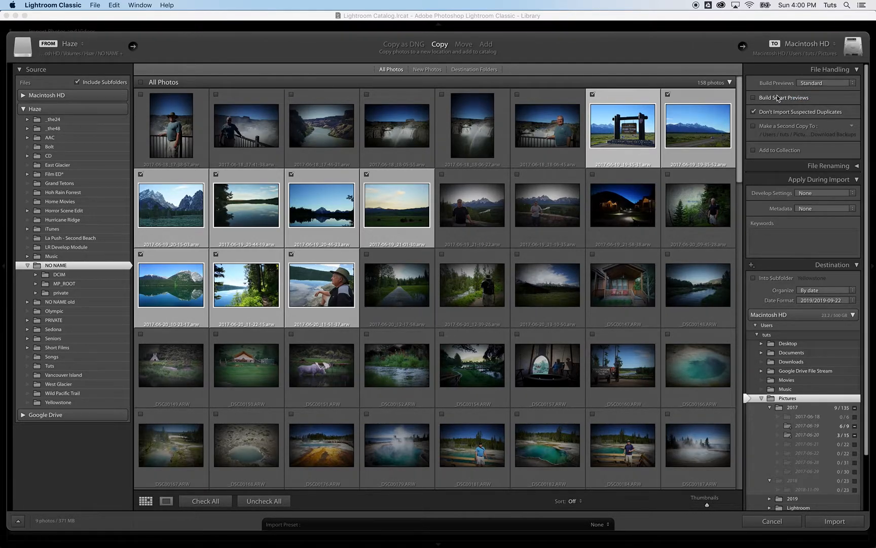
{"action": "left_click", "coordinate": [753, 98]}
Review the file renaming options without enabling them and apply the ©2019 copyright metadata preset during import.
{"action": "left_click", "coordinate": [857, 167]}
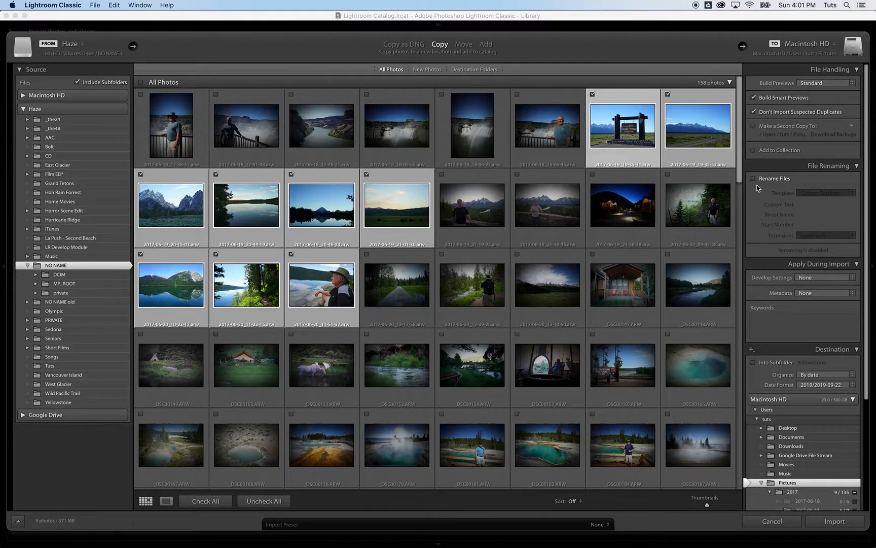
{"action": "left_click", "coordinate": [857, 166]}
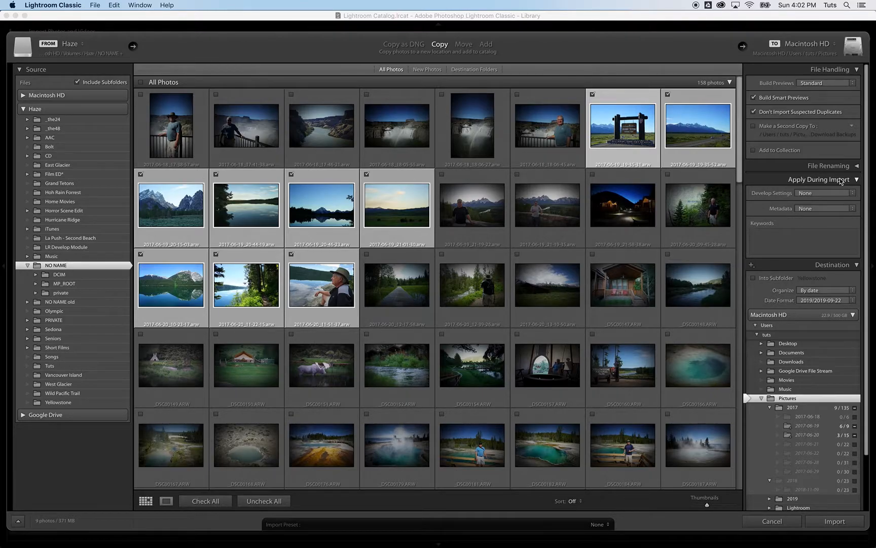
{"action": "left_click", "coordinate": [852, 212]}
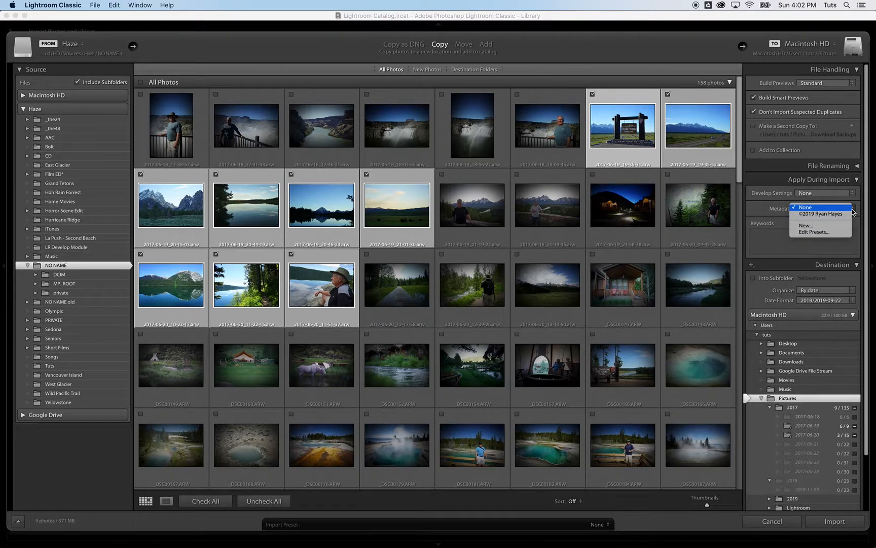
{"action": "left_click", "coordinate": [814, 214]}
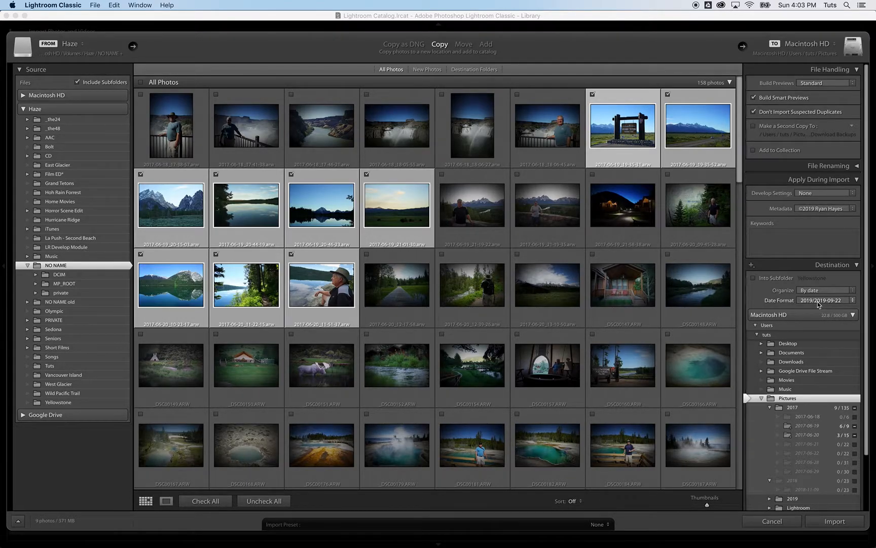
Import into a subfolder named Grand Tetons, with the photos organized into one folder.
{"action": "left_click", "coordinate": [754, 278]}
{"action": "left_click", "coordinate": [809, 278]}
{"action": "key", "text": "BackSpace"}
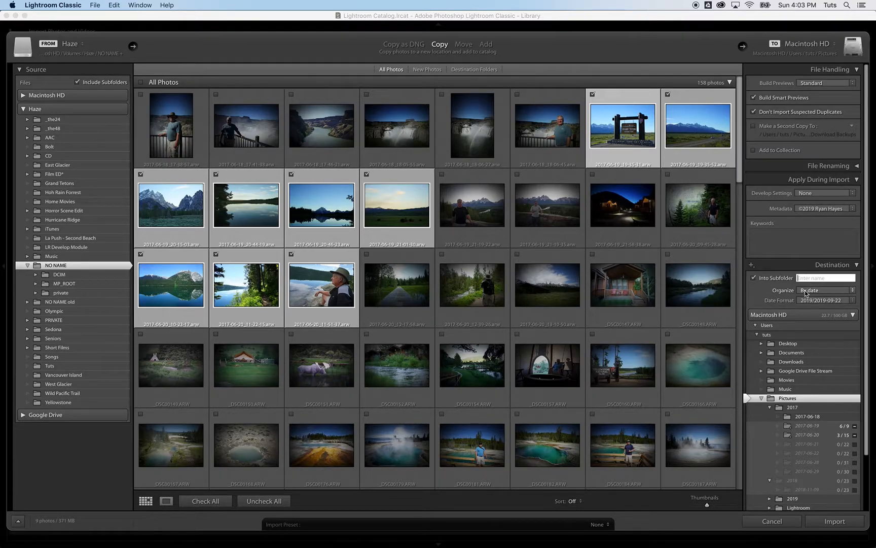
{"action": "left_click", "coordinate": [853, 292]}
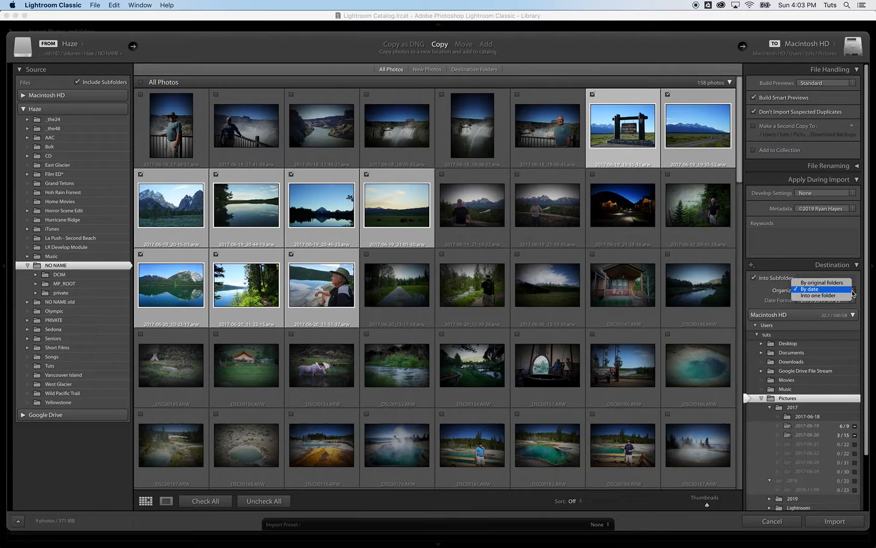
{"action": "left_click", "coordinate": [823, 296]}
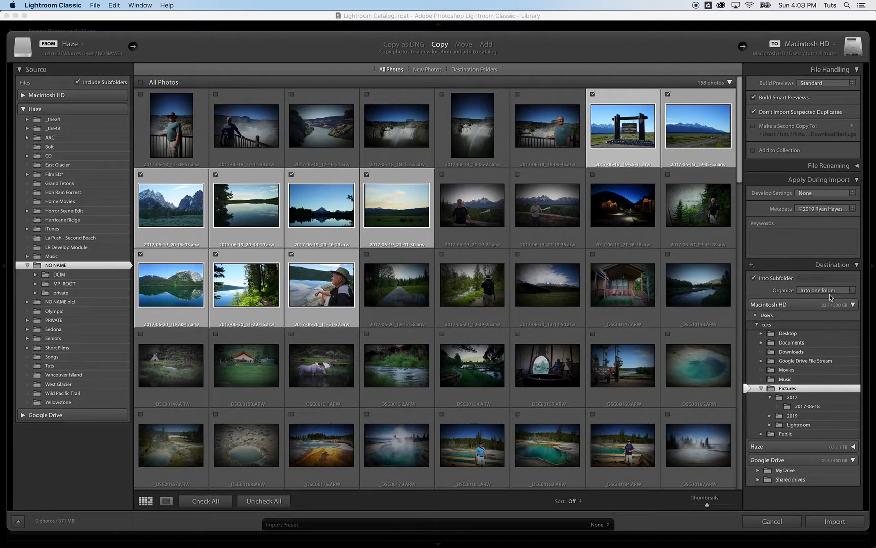
{"action": "left_click", "coordinate": [810, 279]}
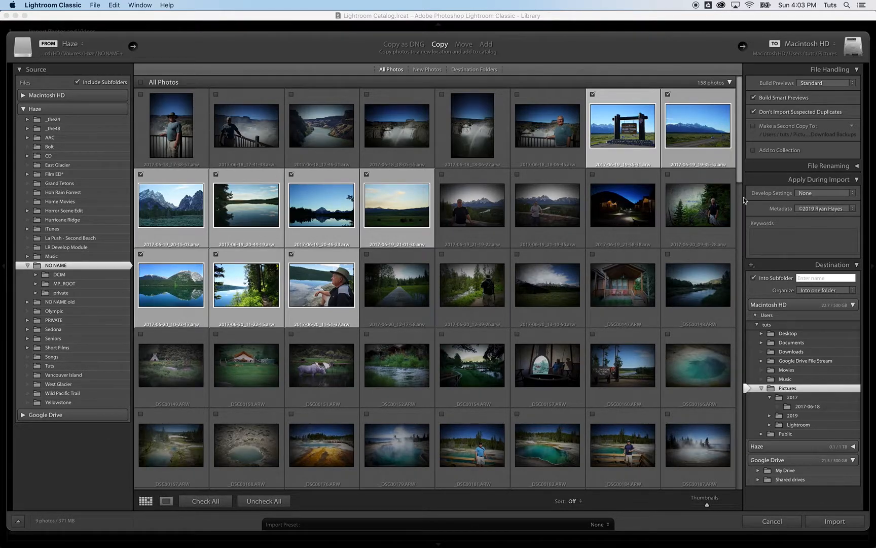
{"action": "type", "text": "Grand Tetons"}
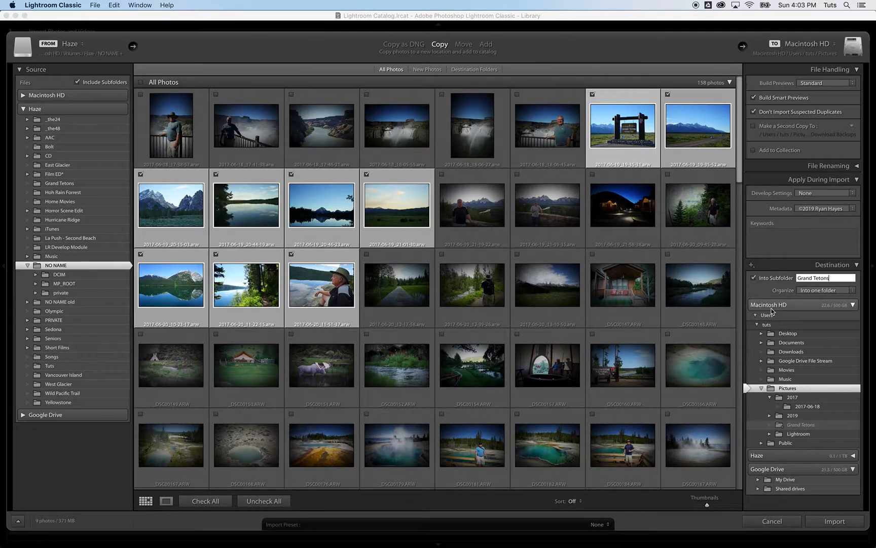
Set the import destination to the Photography folder inside the second Period 02 [Digital Photography…] folder in Google Drive's My Drive.
{"action": "left_click", "coordinate": [853, 305]}
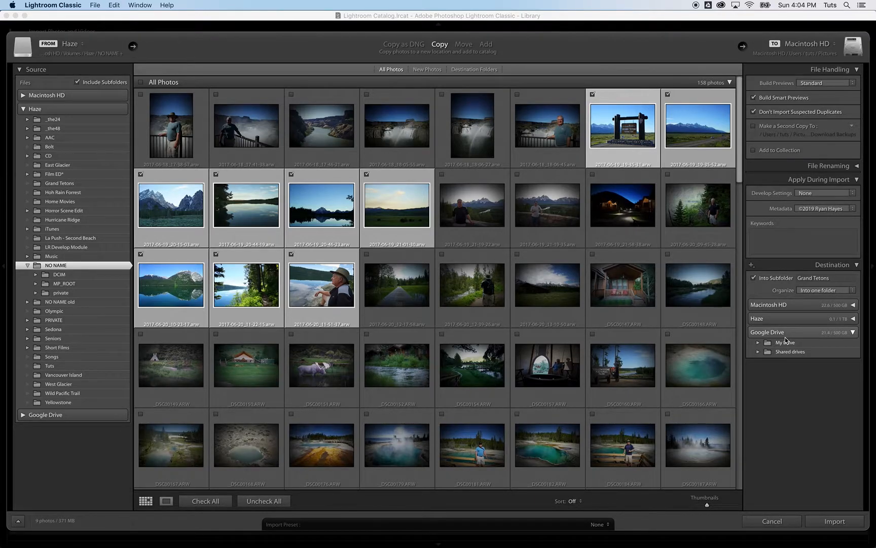
{"action": "left_click", "coordinate": [759, 343]}
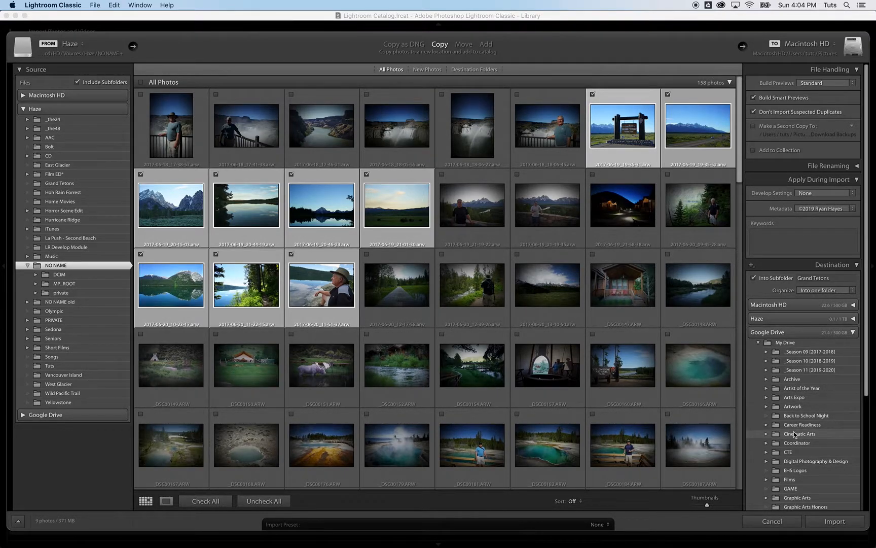
{"action": "scroll", "coordinate": [795, 434], "scroll_direction": "down", "scroll_amount": 1}
{"action": "scroll", "coordinate": [794, 431], "scroll_direction": "down", "scroll_amount": 2}
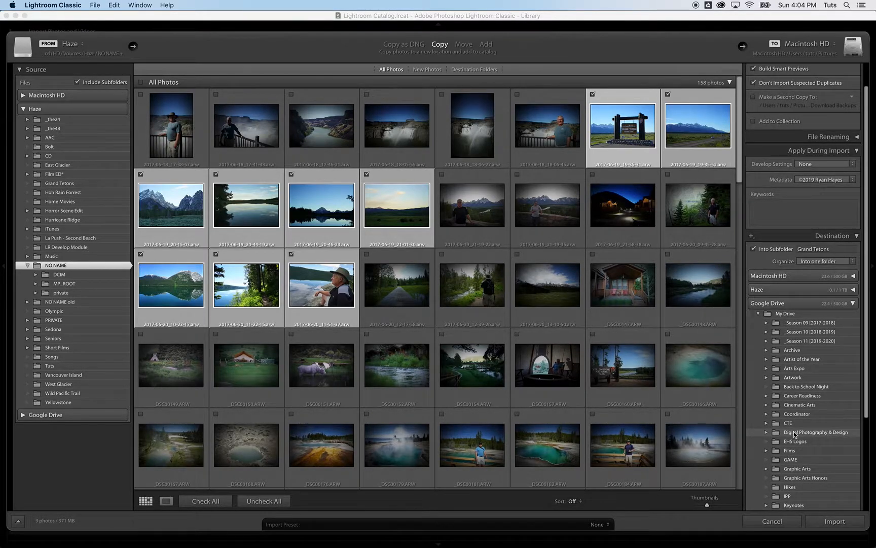
{"action": "scroll", "coordinate": [794, 431], "scroll_direction": "down", "scroll_amount": 2}
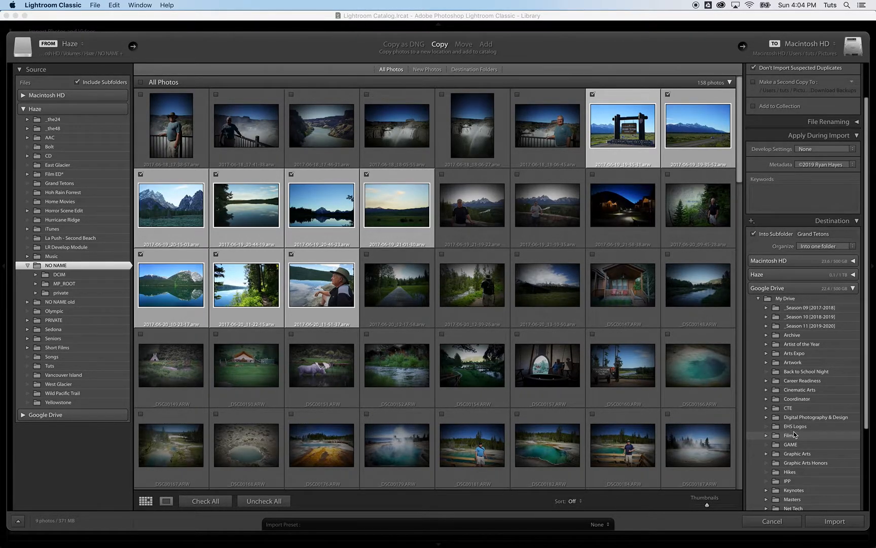
{"action": "scroll", "coordinate": [794, 435], "scroll_direction": "down", "scroll_amount": 3}
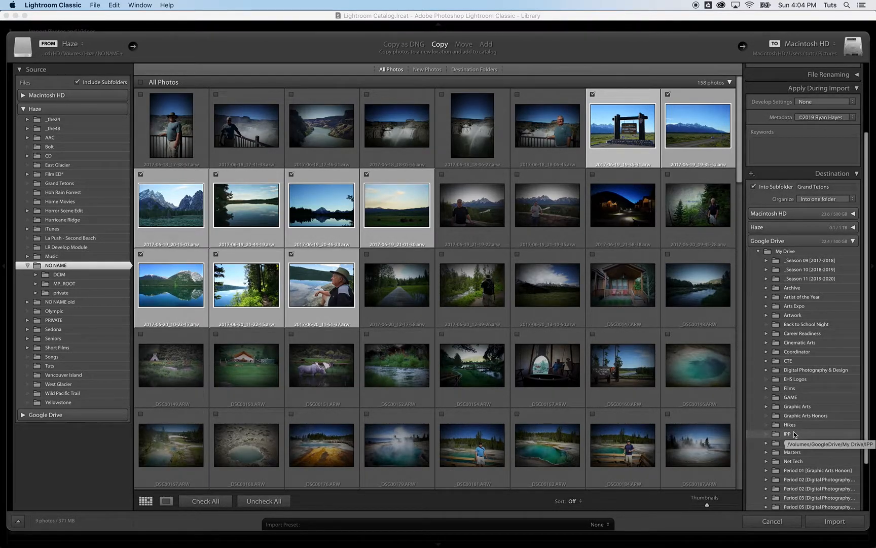
{"action": "scroll", "coordinate": [795, 434], "scroll_direction": "down", "scroll_amount": 2}
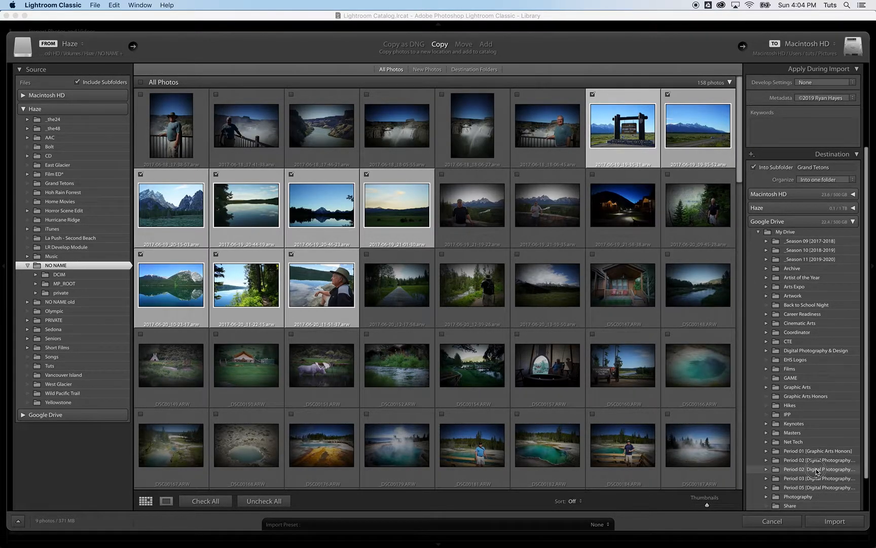
{"action": "left_click", "coordinate": [817, 470]}
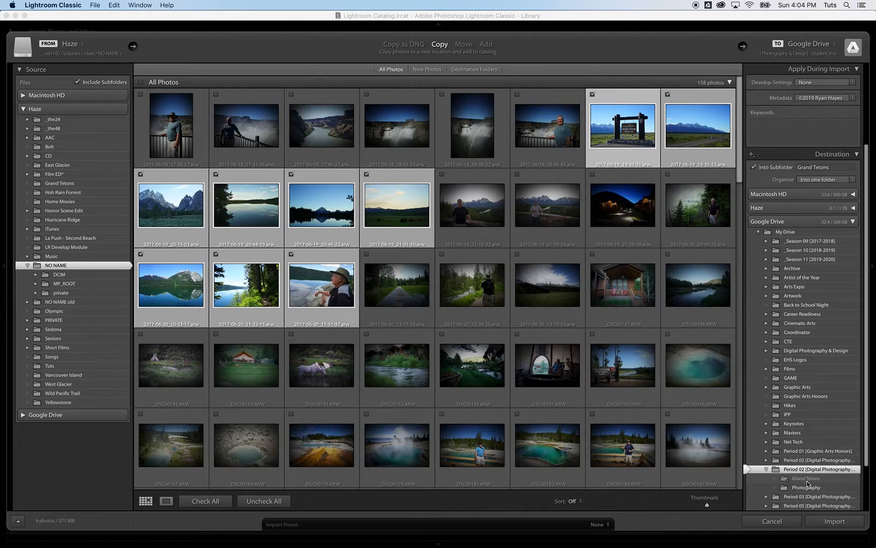
{"action": "left_click", "coordinate": [805, 489]}
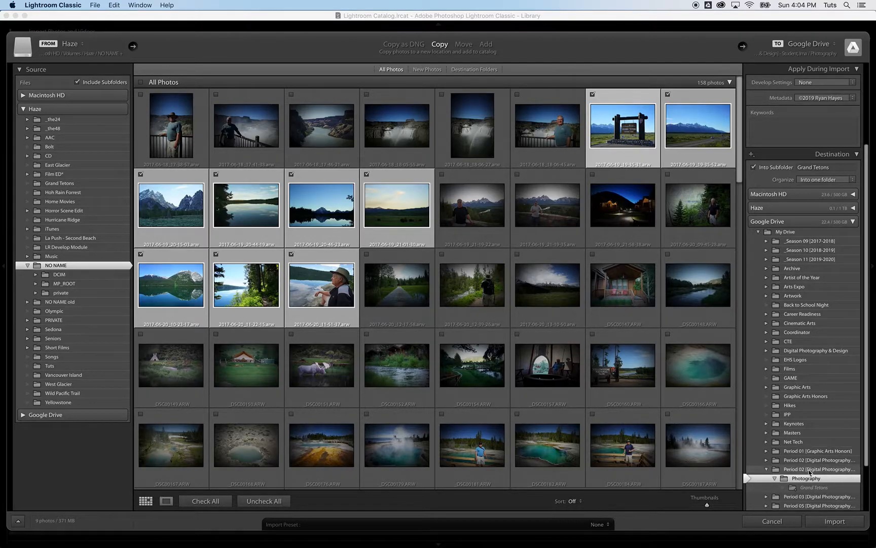
Review the file handling, metadata and destination settings once more and import the selected photos.
{"action": "scroll", "coordinate": [810, 472], "scroll_direction": "down", "scroll_amount": 2}
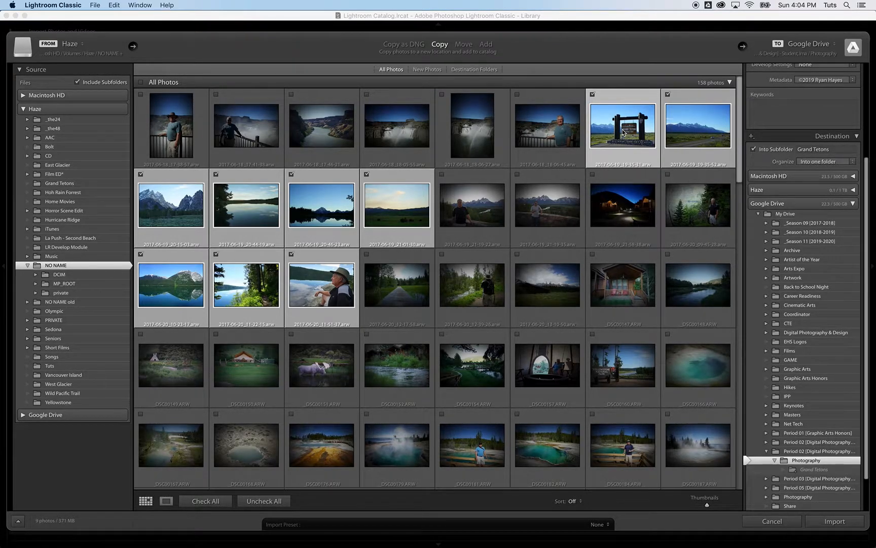
{"action": "scroll", "coordinate": [814, 138], "scroll_direction": "up", "scroll_amount": 5}
{"action": "scroll", "coordinate": [815, 137], "scroll_direction": "up", "scroll_amount": 1}
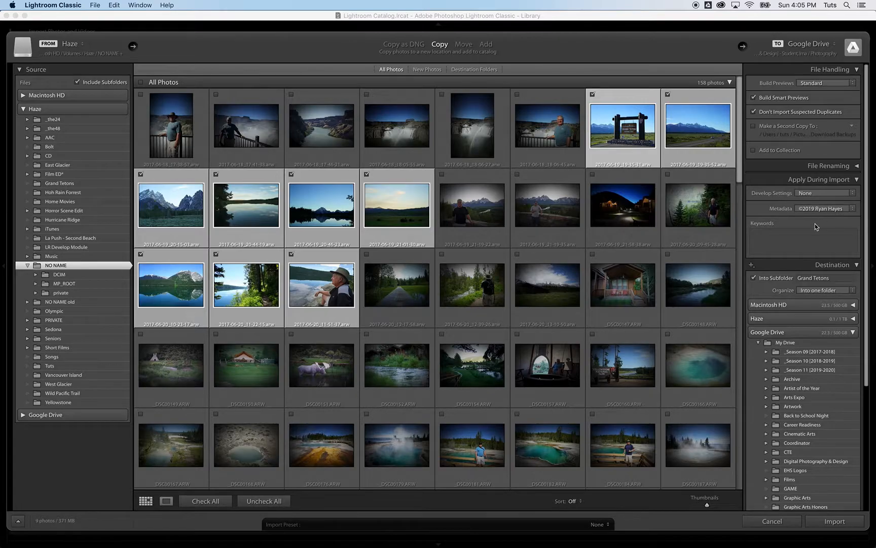
{"action": "scroll", "coordinate": [806, 277], "scroll_direction": "down", "scroll_amount": 2}
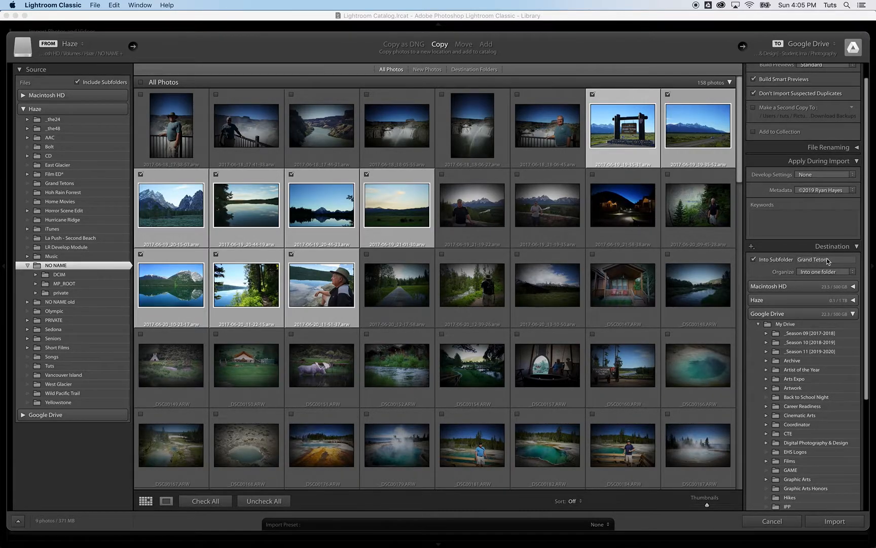
{"action": "scroll", "coordinate": [812, 284], "scroll_direction": "down", "scroll_amount": 5}
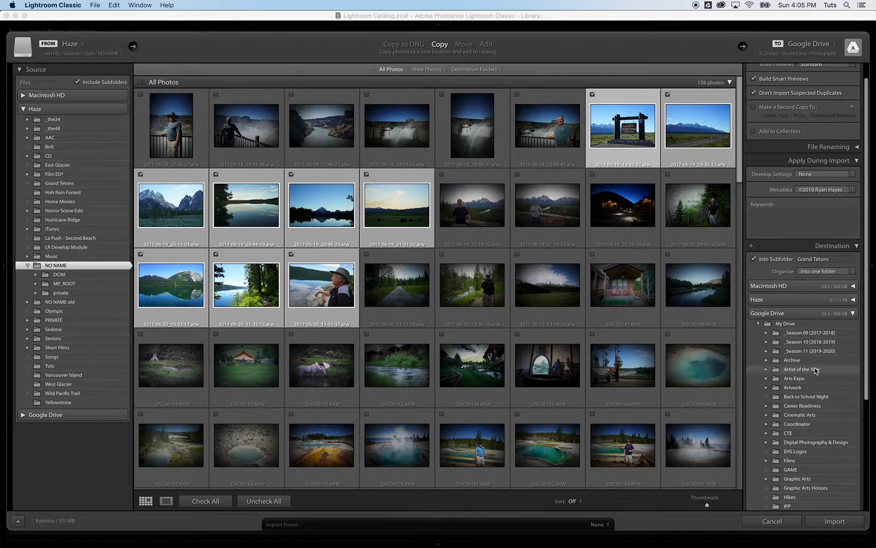
{"action": "left_click", "coordinate": [824, 494]}
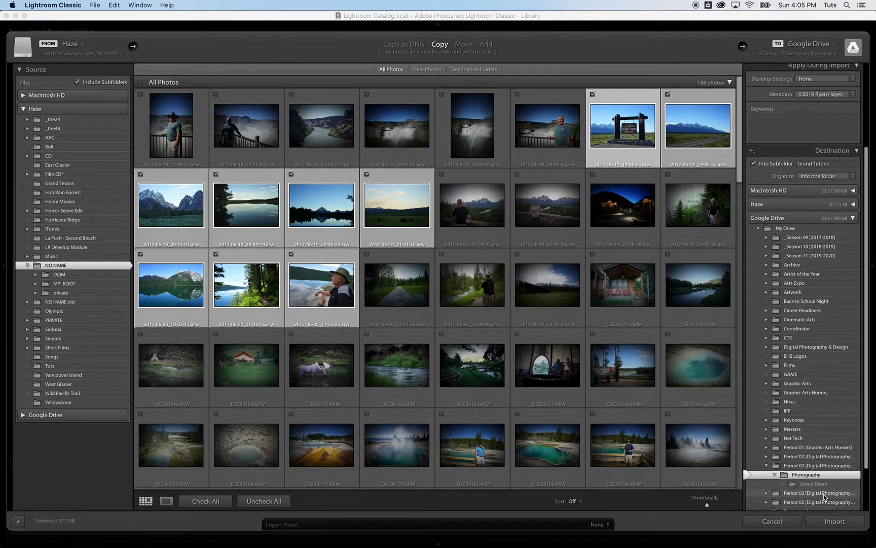
{"action": "left_click", "coordinate": [831, 522]}
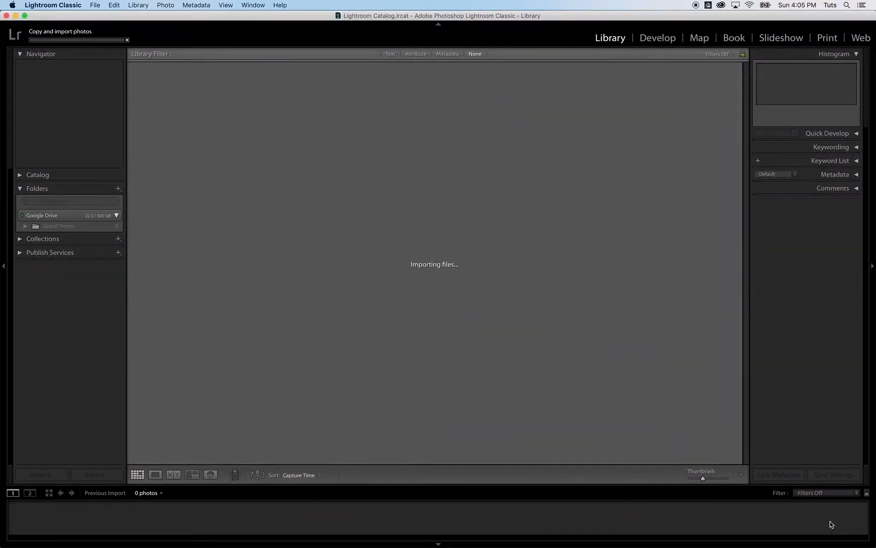